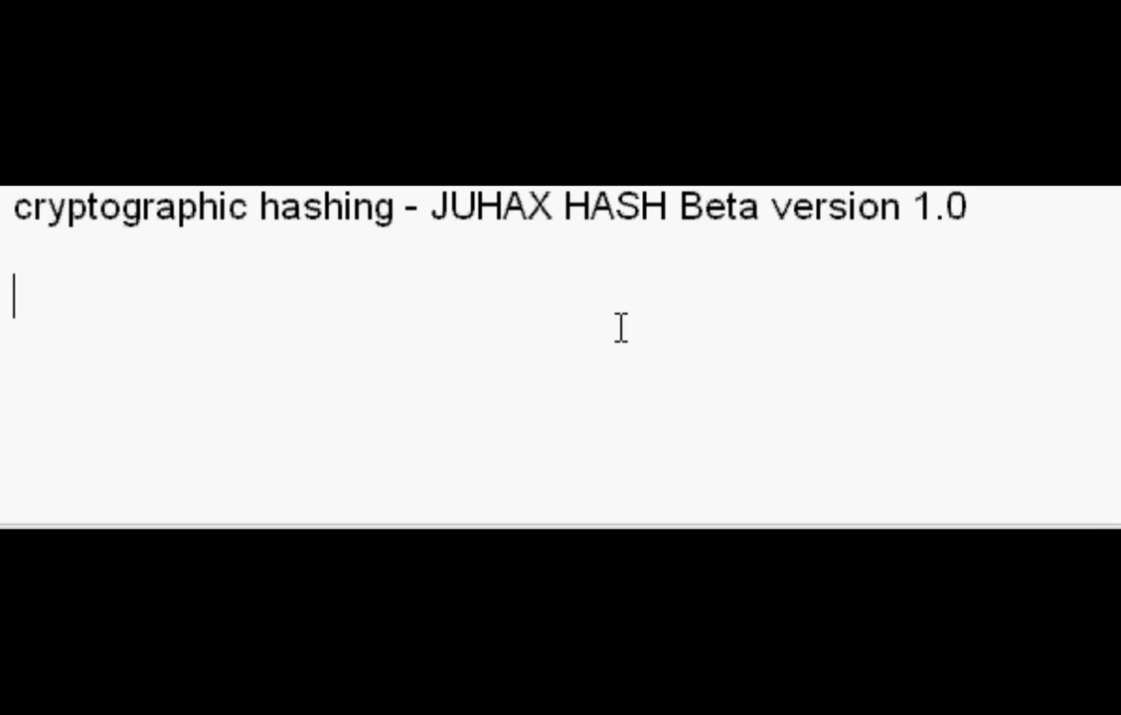
# List '1. File hashing', '2. Folder hashing' and '3. Device hashing (CD-ROM, DVD, USB memory sticj' below the title
pyautogui.press('BackSpace')
pyautogui.write('1. File hashing ')
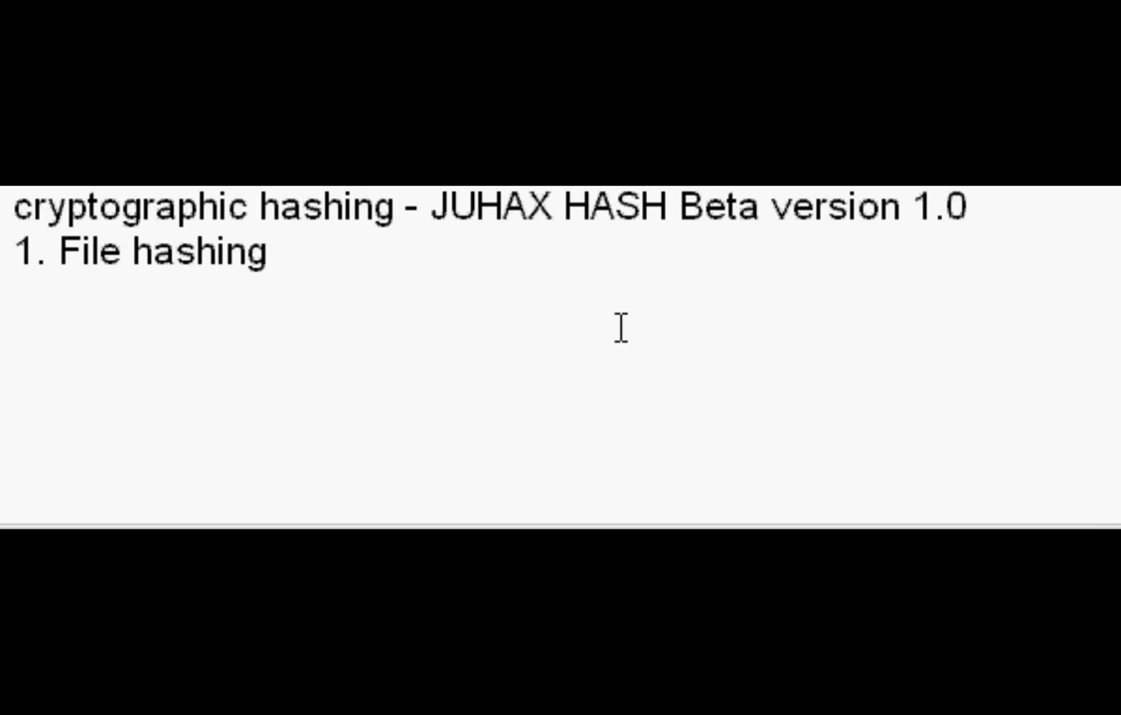
pyautogui.write('2. Folder hashing')
pyautogui.press('Return')
pyautogui.write('3. ')
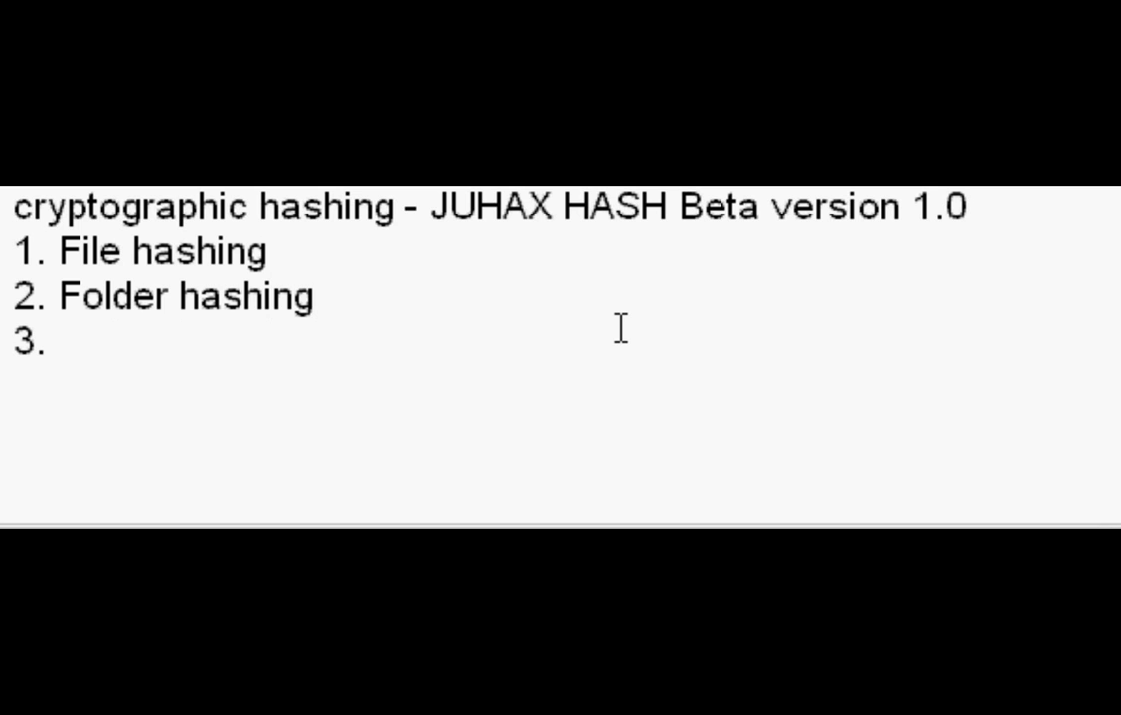
pyautogui.write('Device hashing (')
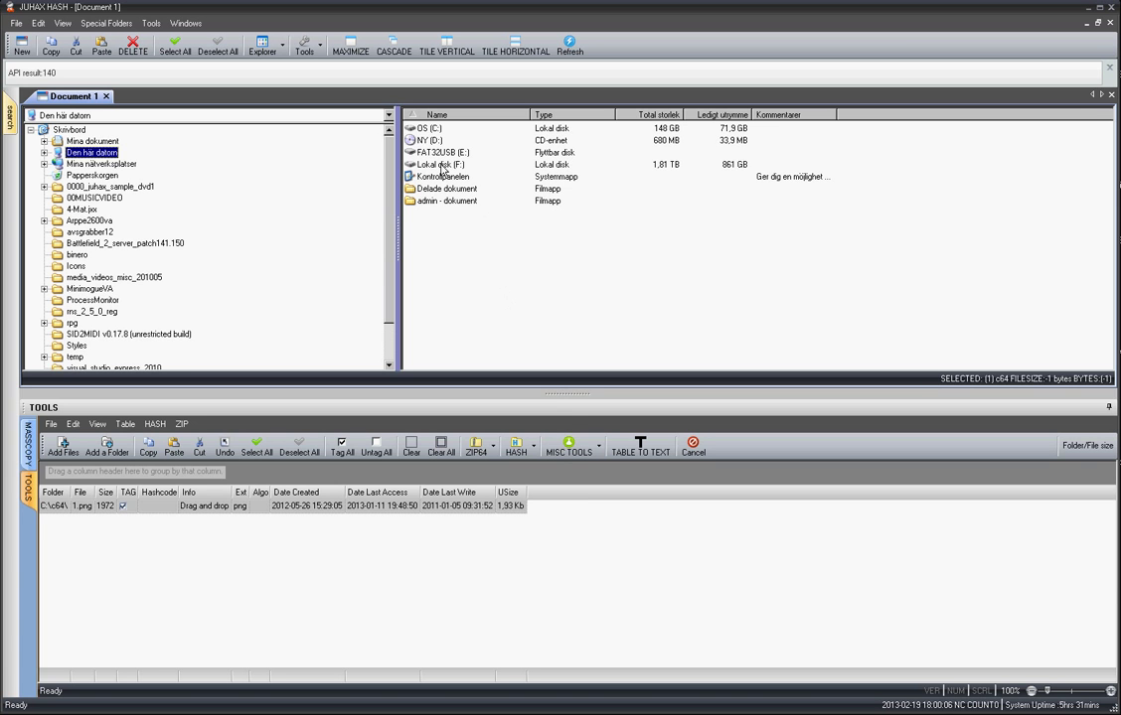
# Remove the 1.png entry from the hash table and show the OS (C:) drive's folders
pyautogui.click(44, 152)
pyautogui.click(105, 187)
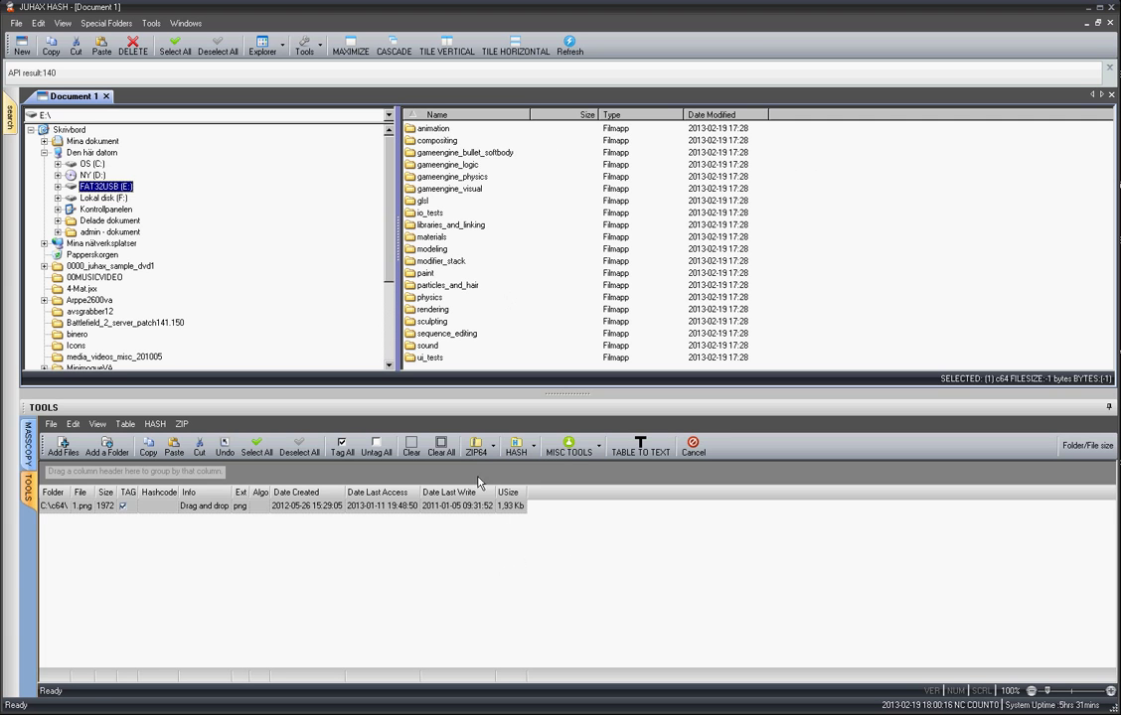
pyautogui.click(447, 450)
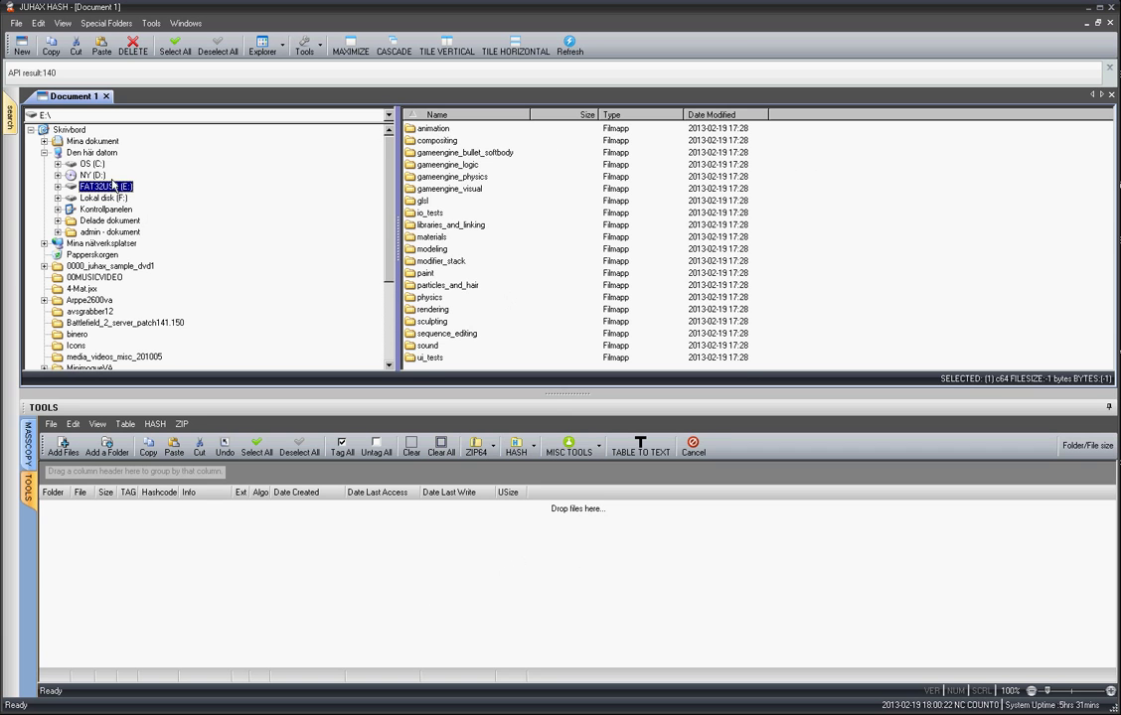
pyautogui.click(91, 162)
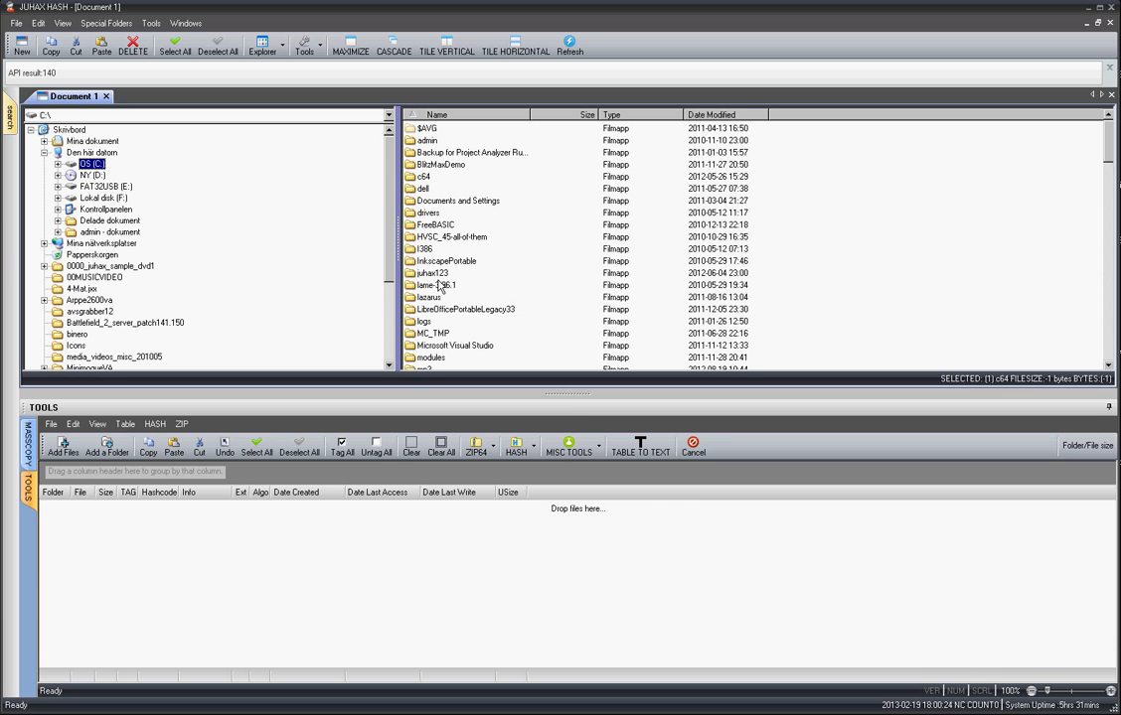
# Compute the MD5 hash of C:\c64\1.png, then empty the table again
pyautogui.doubleClick(424, 177)
pyautogui.click(428, 180)
pyautogui.moveTo(428, 179); pyautogui.dragTo(386, 567)
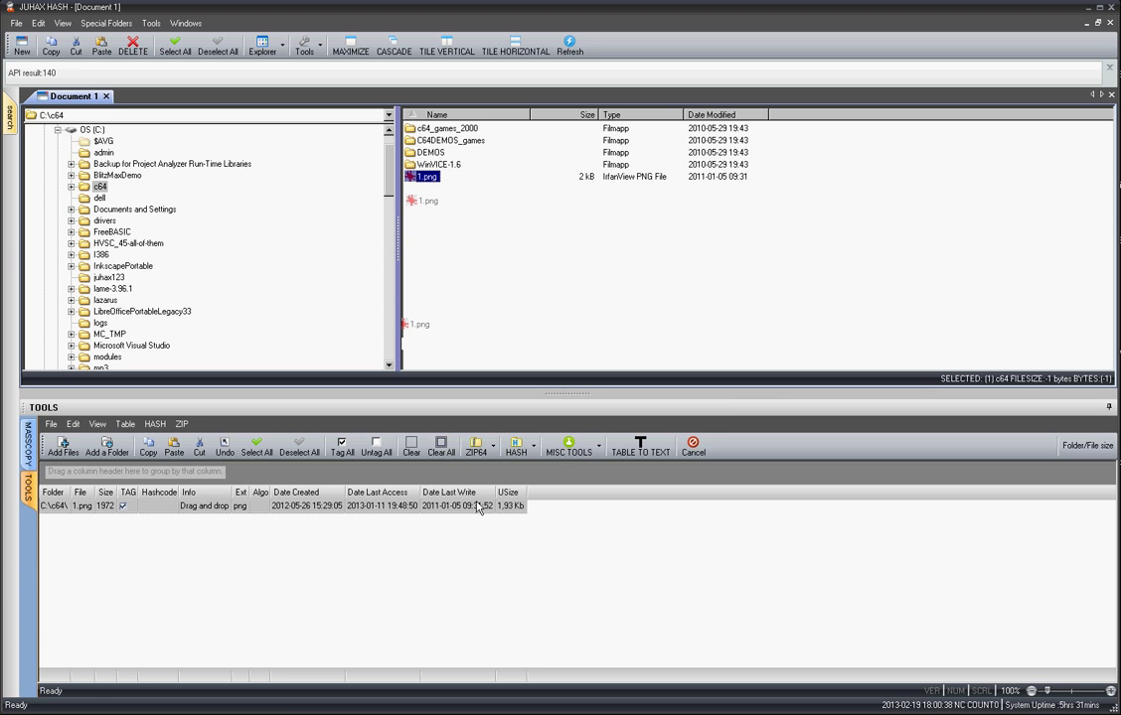
pyautogui.click(517, 449)
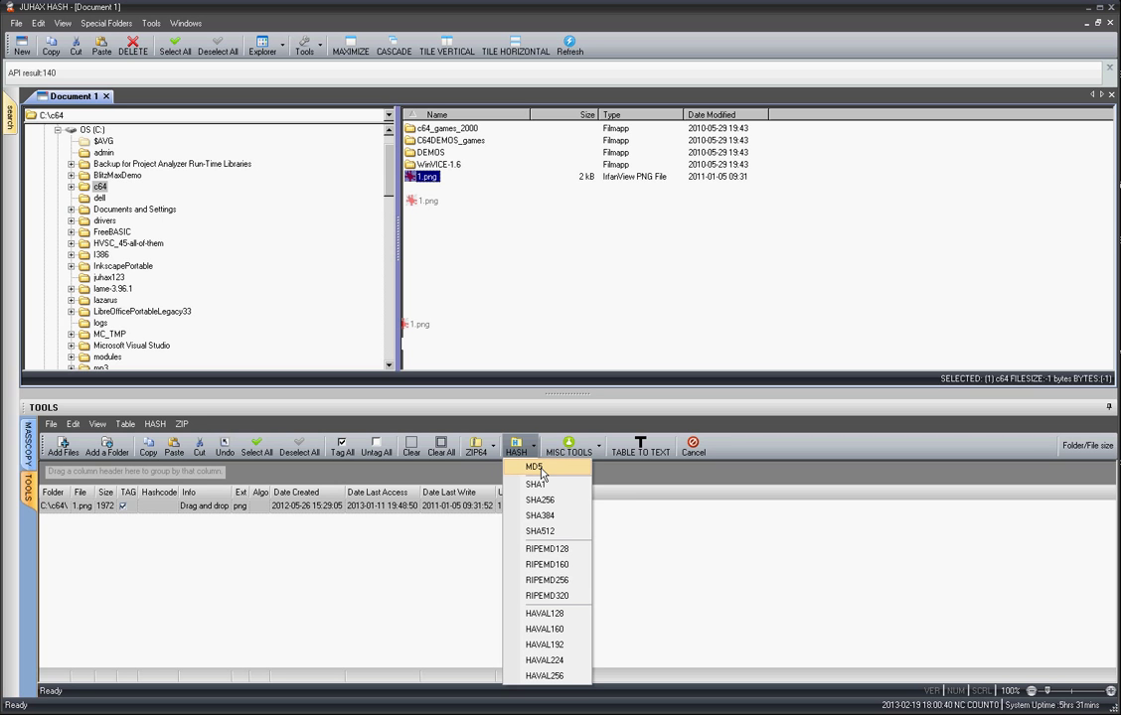
pyautogui.click(534, 467)
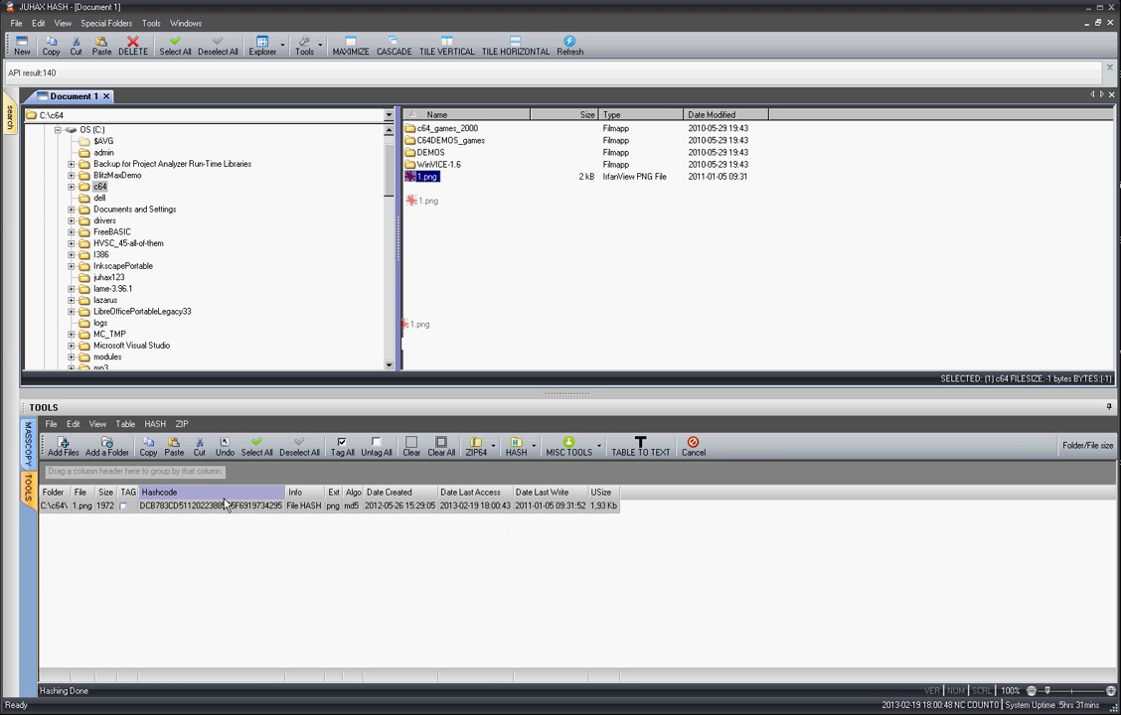
pyautogui.click(448, 455)
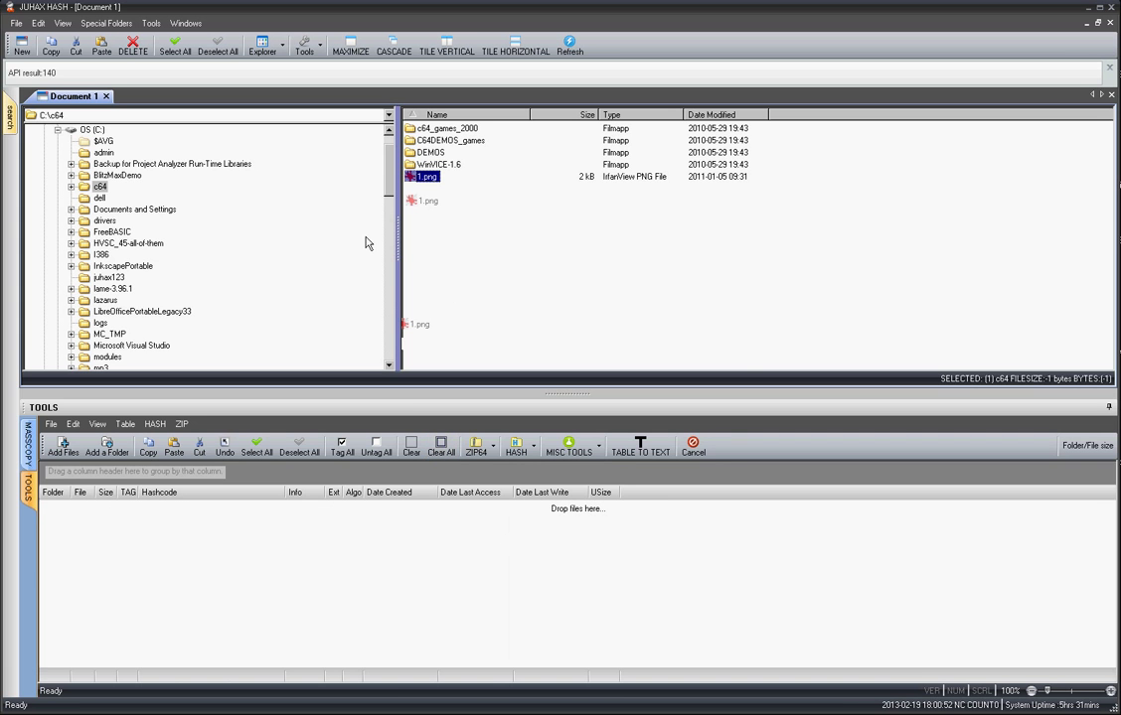
# Add the E:\animation folder from FAT32USB (E:) to the table and compute its MD5 hash
pyautogui.click(59, 132)
pyautogui.click(89, 151)
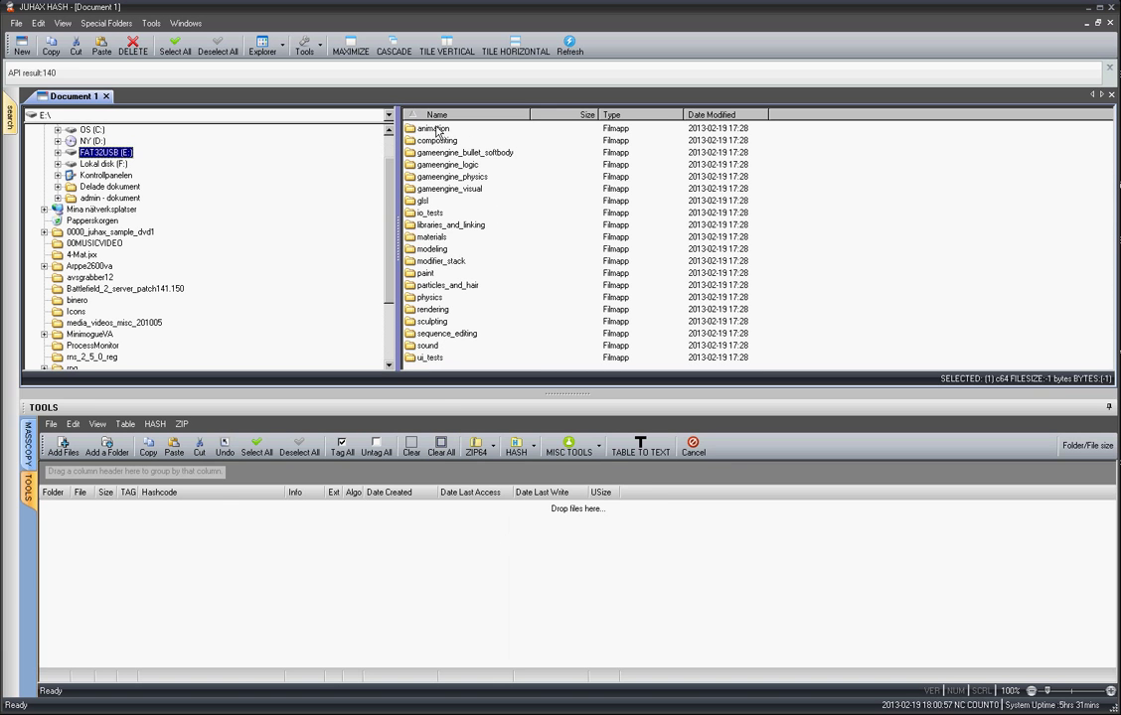
pyautogui.moveTo(433, 129); pyautogui.dragTo(376, 609)
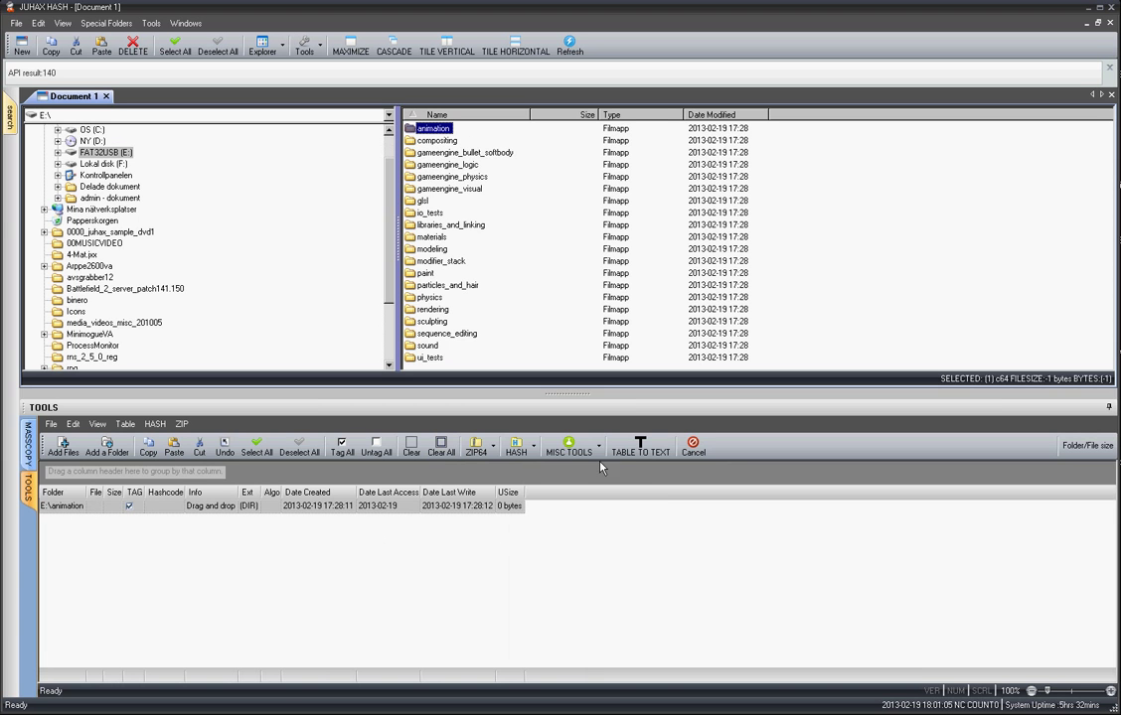
pyautogui.click(516, 447)
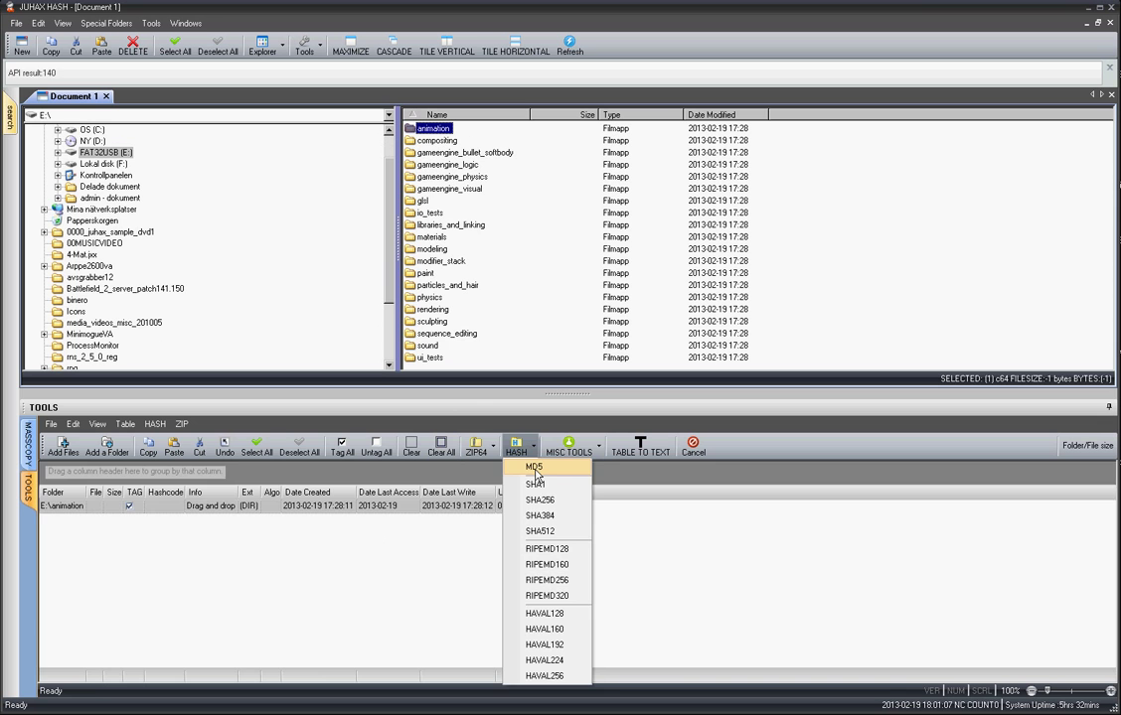
pyautogui.click(534, 467)
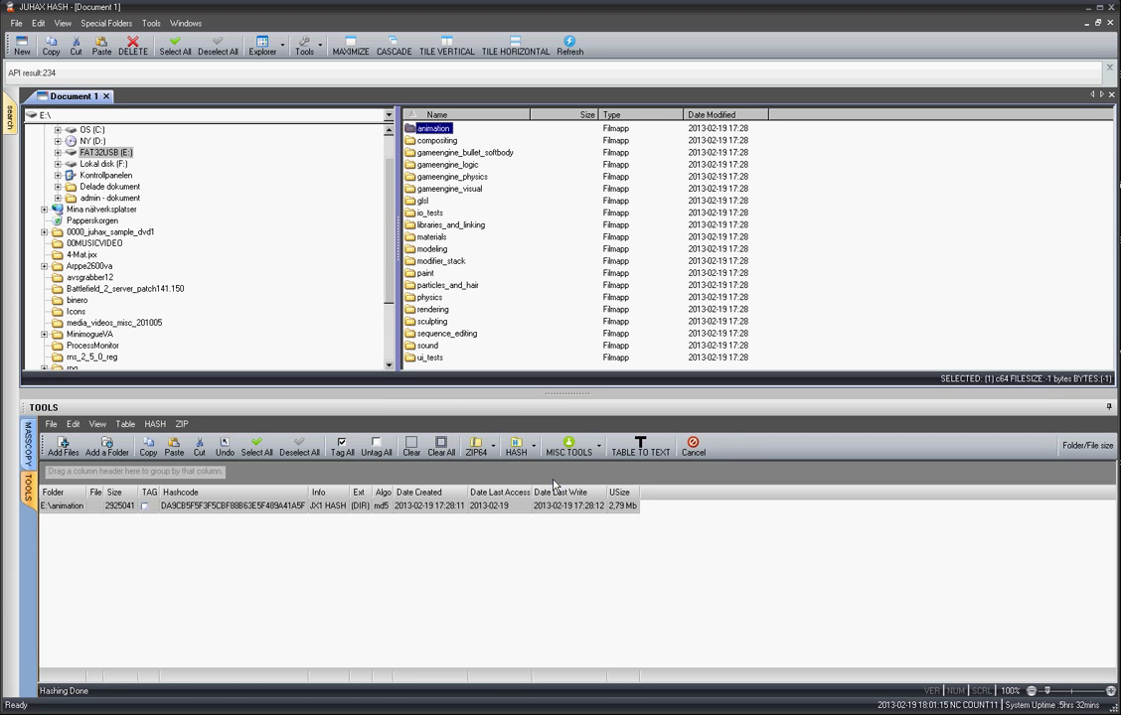
# Empty the hash table and list the computer's drives under Den här datorn
pyautogui.click(443, 454)
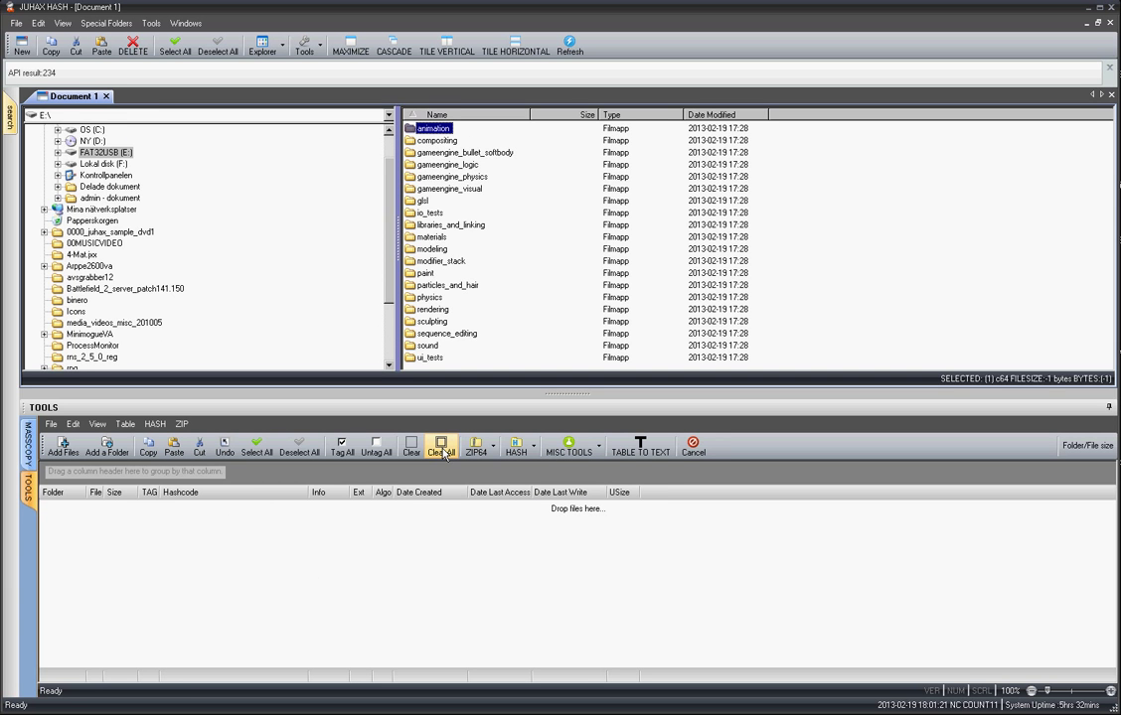
pyautogui.scroll(3, 333, 213)
pyautogui.click(113, 154)
# Select the drives OS (C:), NY (D:), FAT32USB (E:) and Lokal disk (F:) in turn, ending on NY (D:)
pyautogui.click(432, 131)
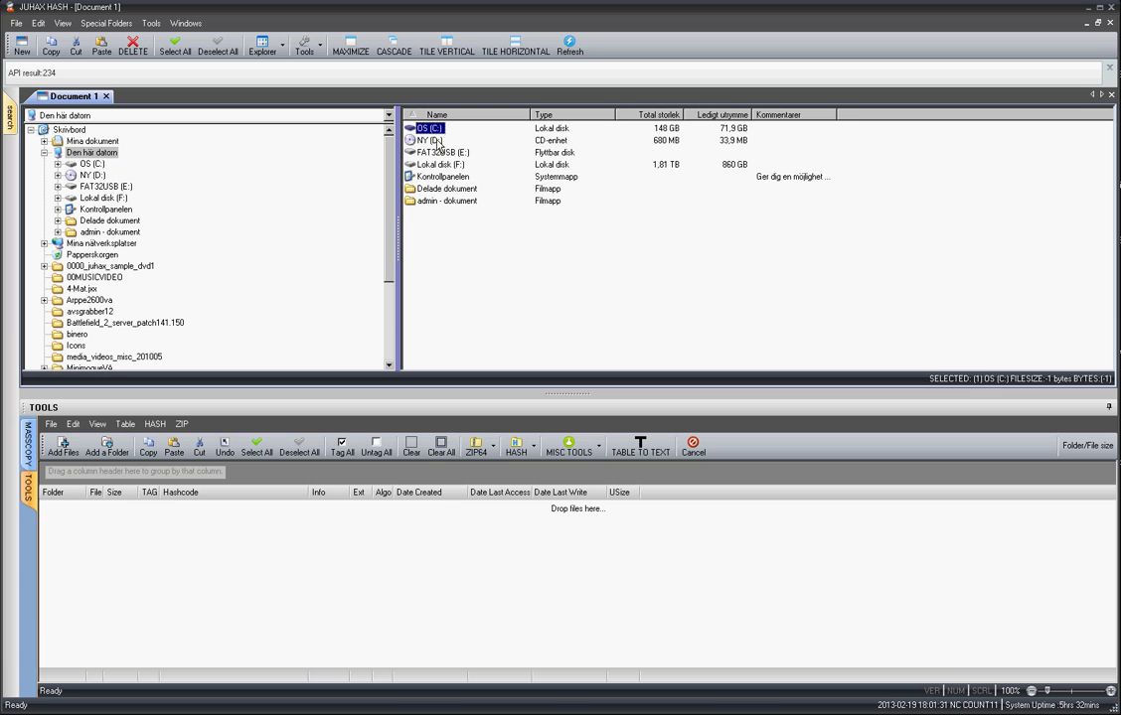
pyautogui.click(437, 142)
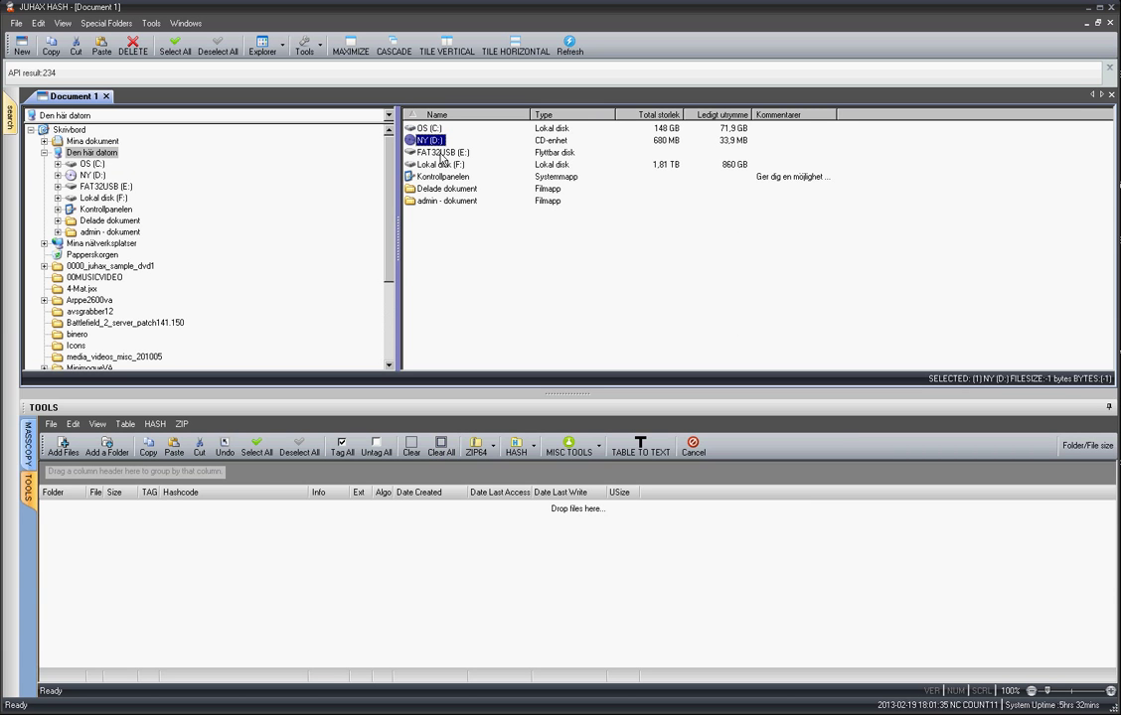
pyautogui.click(441, 154)
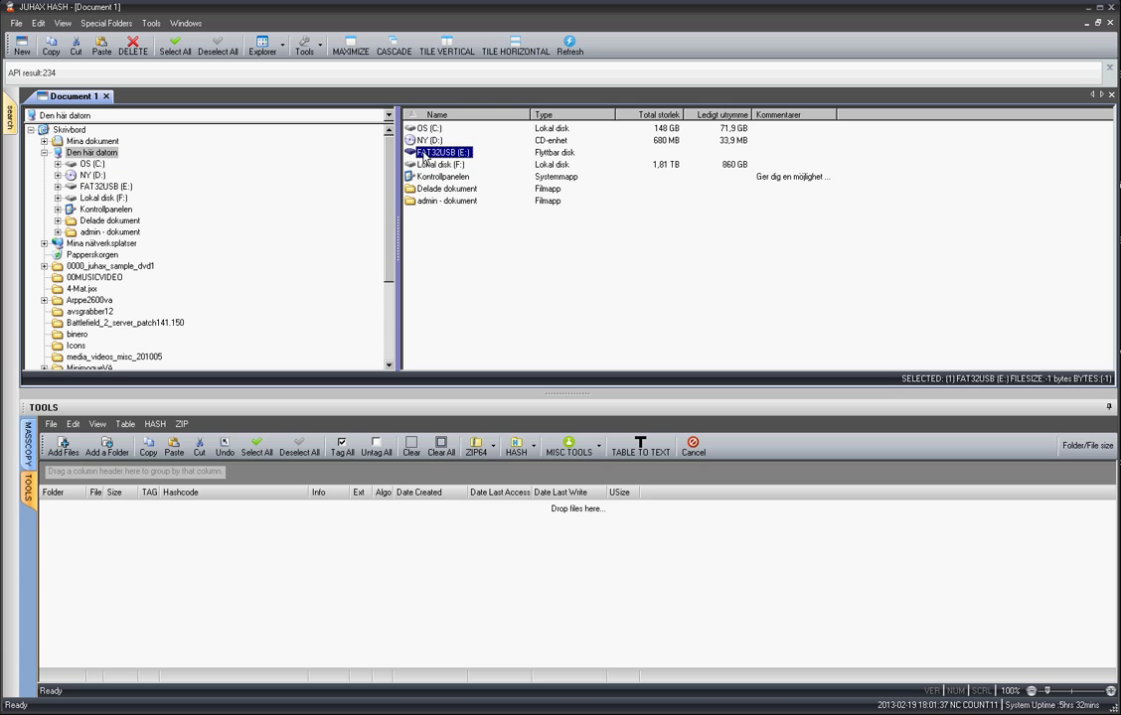
pyautogui.click(434, 167)
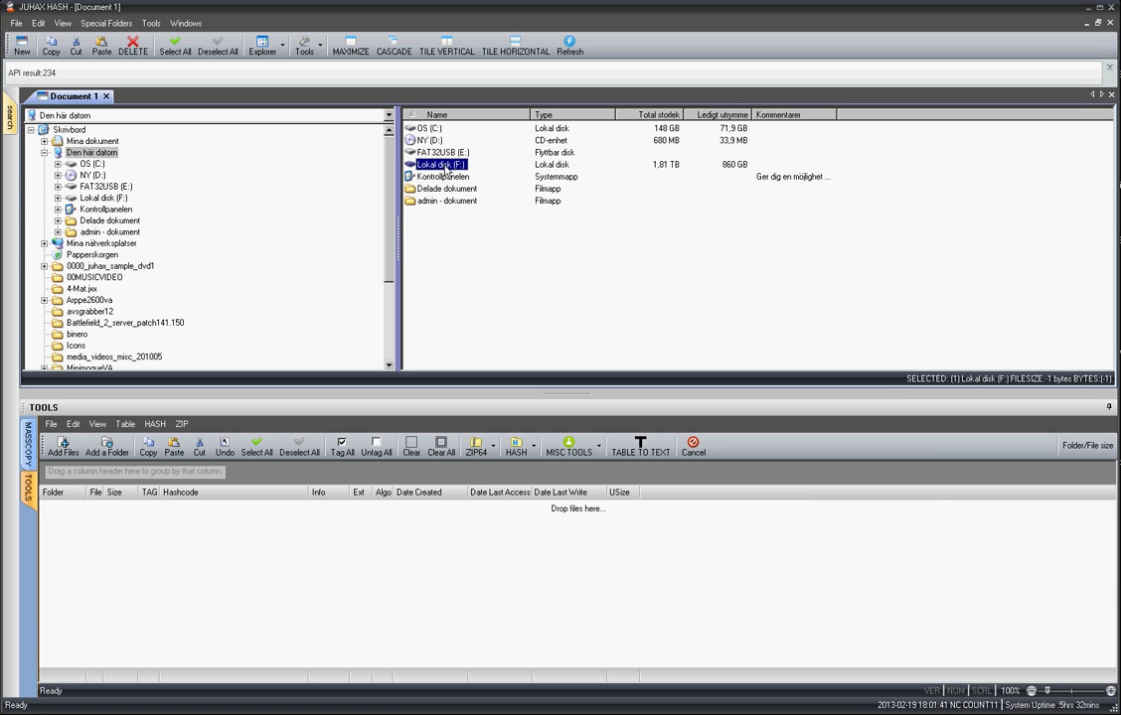
pyautogui.click(430, 129)
pyautogui.click(439, 163)
pyautogui.click(432, 128)
pyautogui.click(437, 164)
pyautogui.click(435, 129)
pyautogui.click(437, 163)
pyautogui.click(433, 128)
pyautogui.click(427, 141)
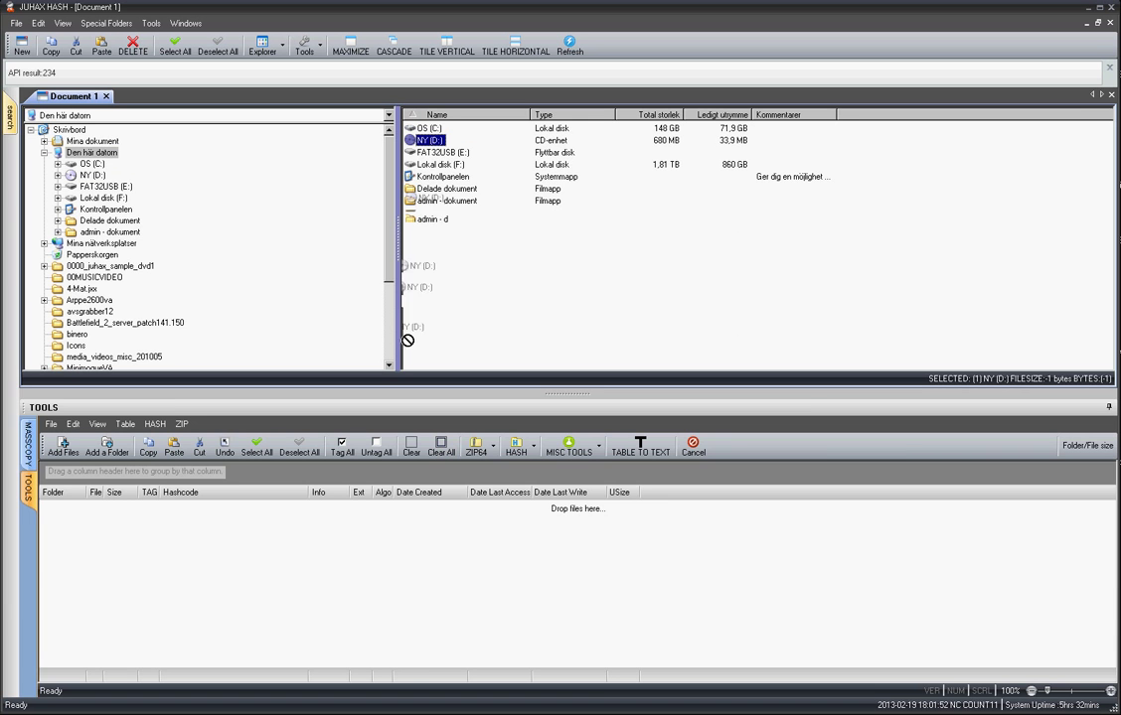
# Add the whole NY (D:) CD-ROM to the table and compute its MD5 hash over 646.06 MB
pyautogui.moveTo(427, 141); pyautogui.dragTo(363, 533)
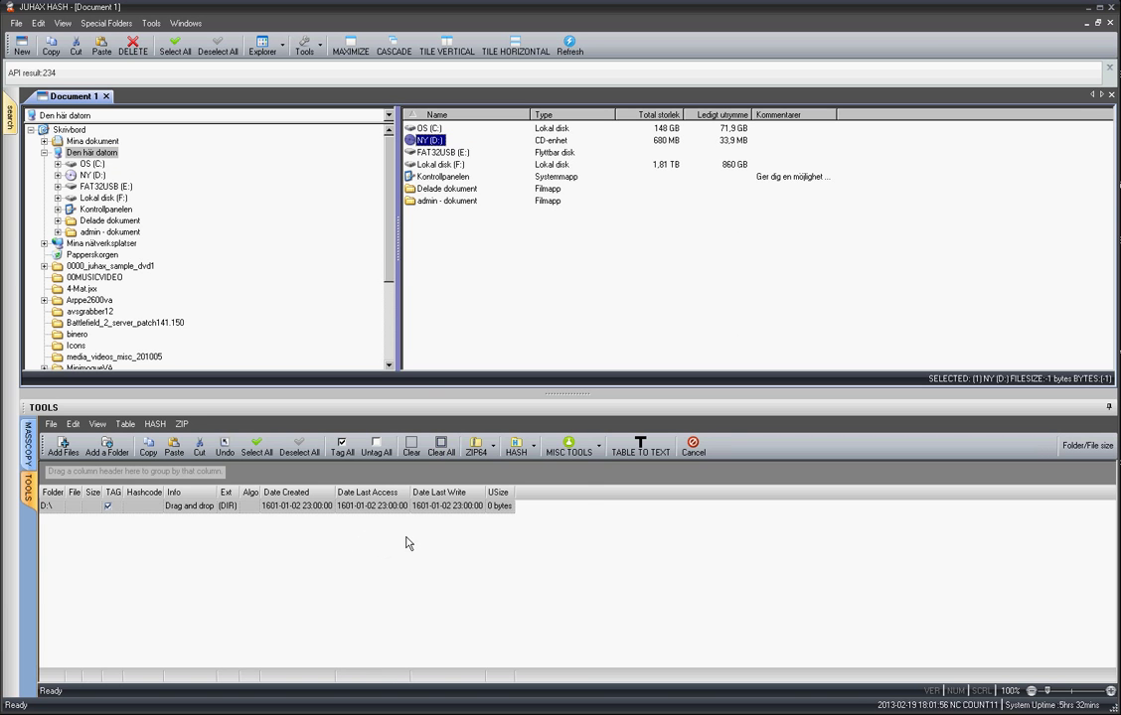
pyautogui.click(534, 448)
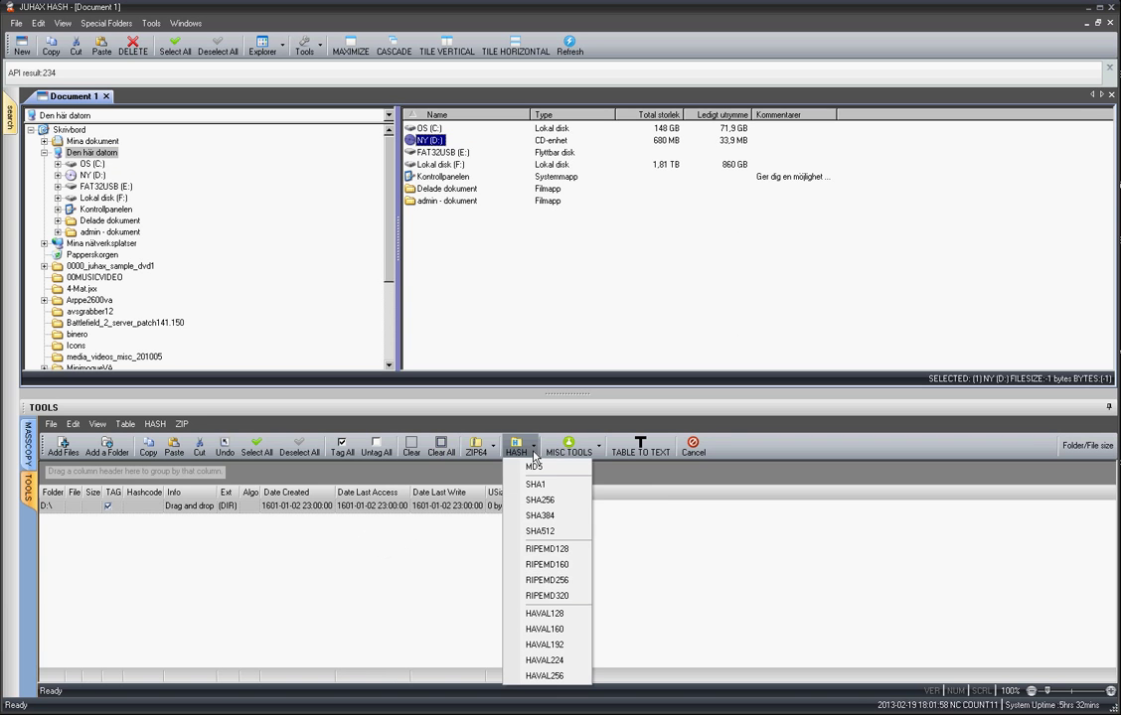
pyautogui.click(535, 466)
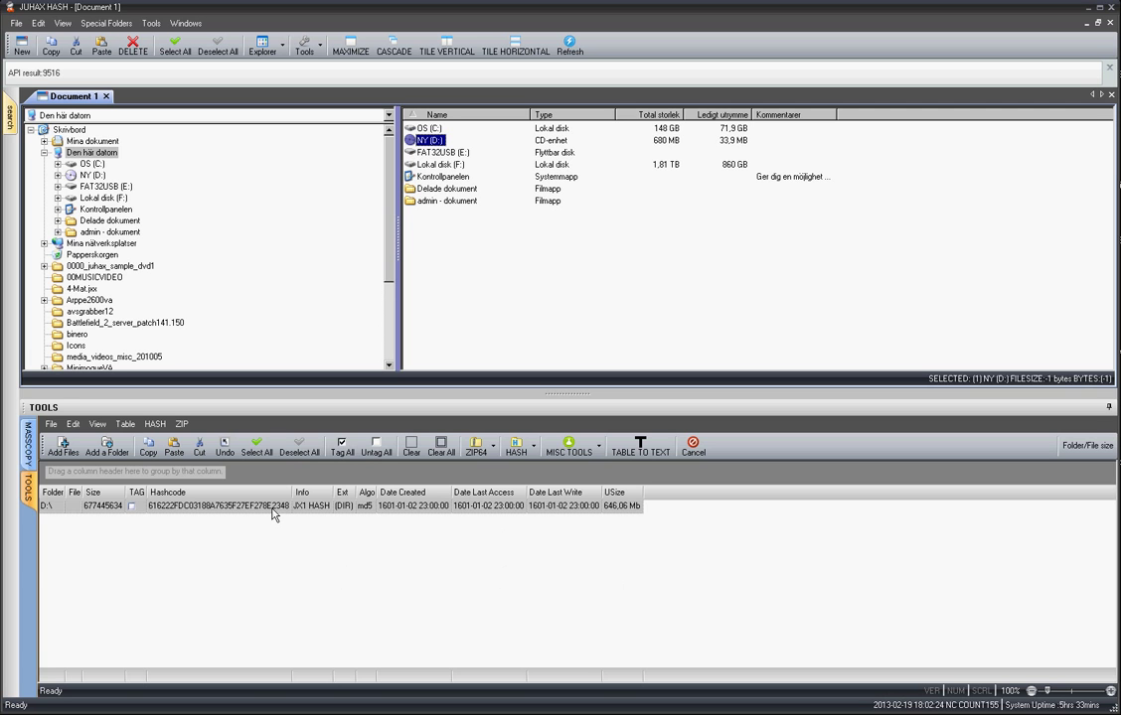
pyautogui.click(299, 447)
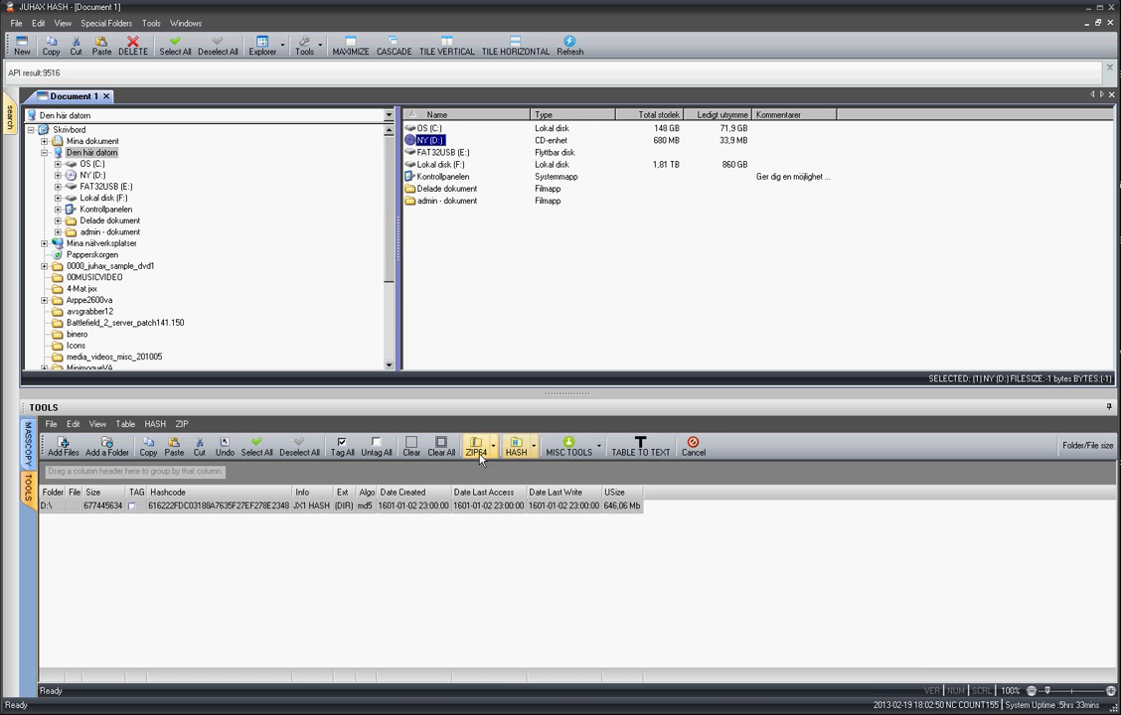
# Empty the table and compute the MD5 hash of the whole FAT32USB (E:) stick (40.23 MB)
pyautogui.click(441, 446)
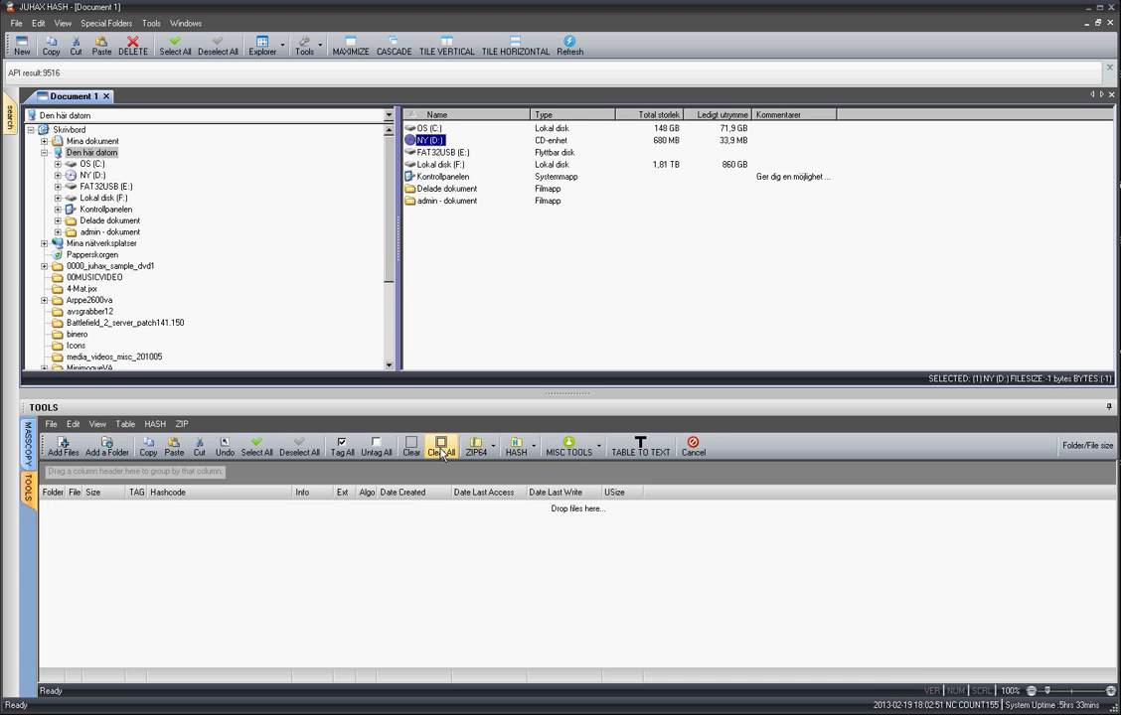
pyautogui.click(439, 154)
pyautogui.moveTo(439, 154); pyautogui.dragTo(345, 544)
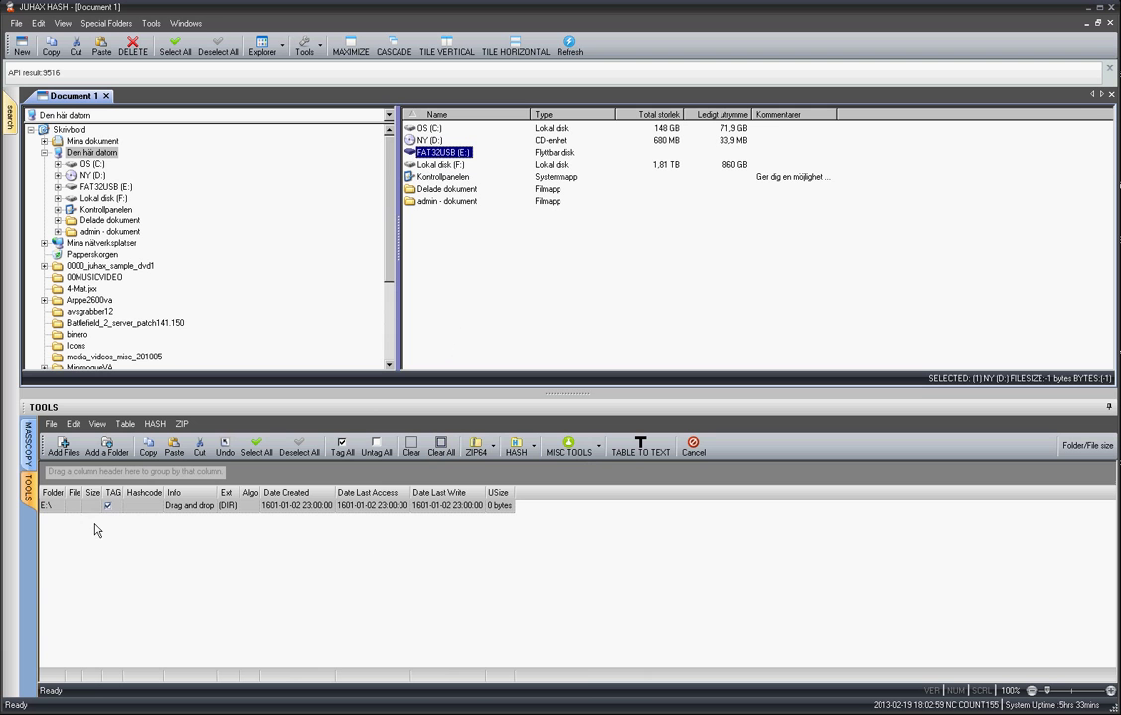
pyautogui.click(518, 446)
pyautogui.click(533, 467)
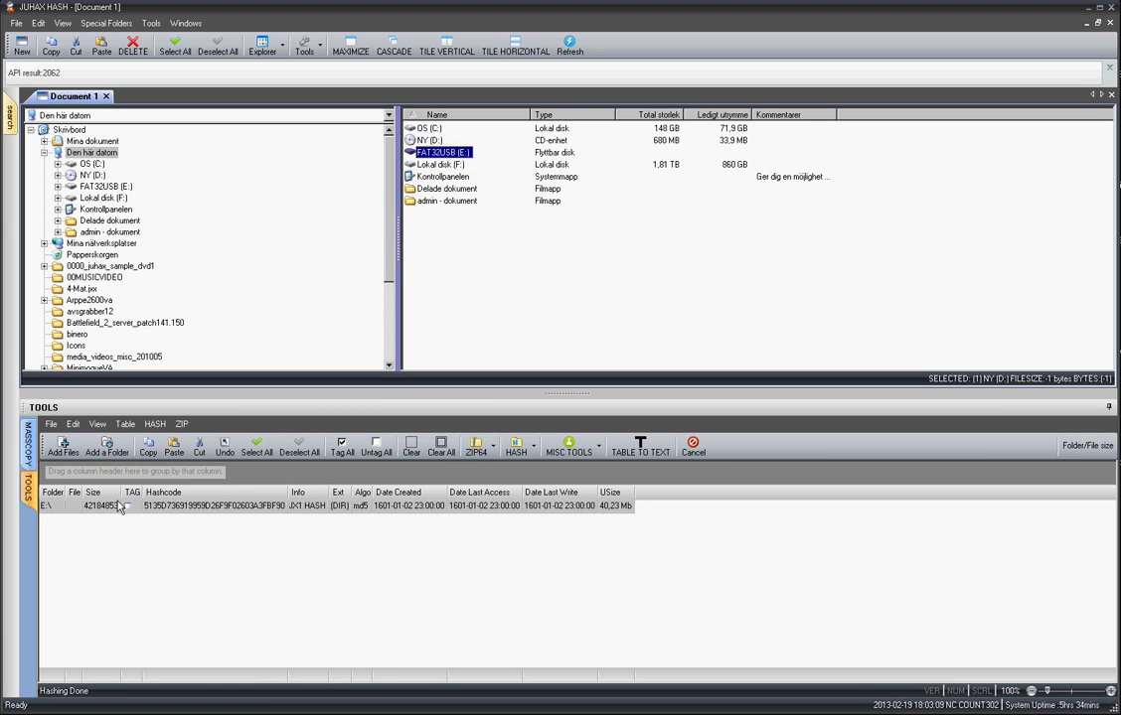
# Browse the NY (D:) and FAT32USB (E:) contents in the tree, ending on NY (D:)
pyautogui.click(99, 176)
pyautogui.click(100, 185)
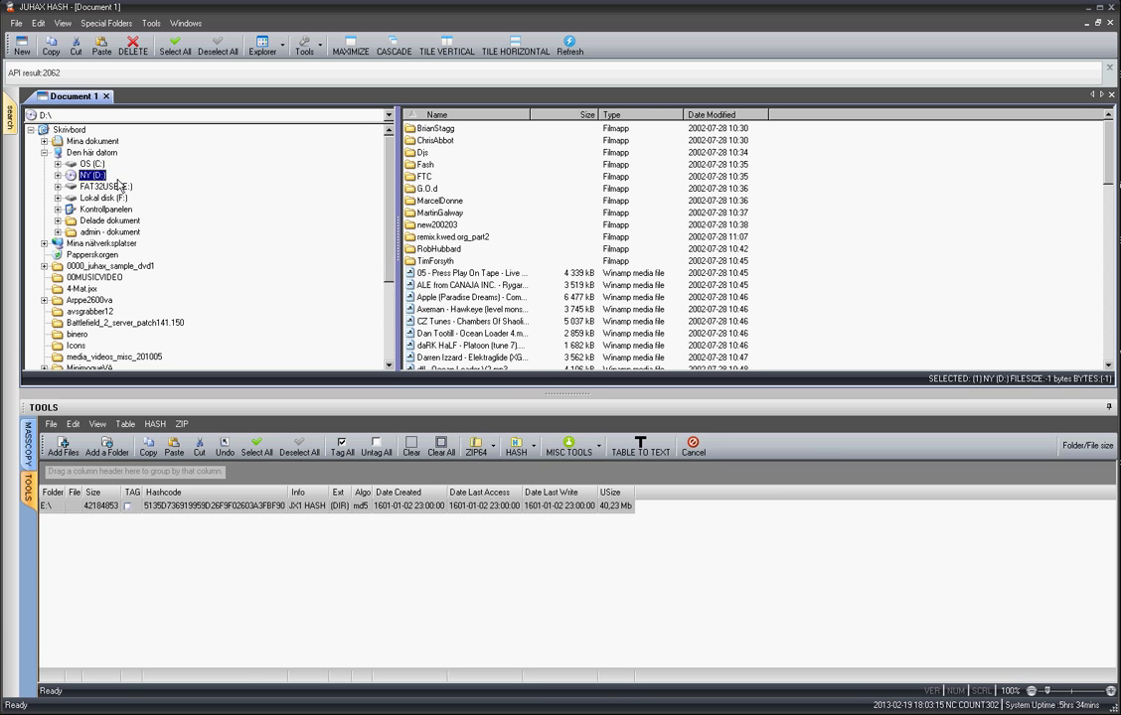
pyautogui.click(92, 174)
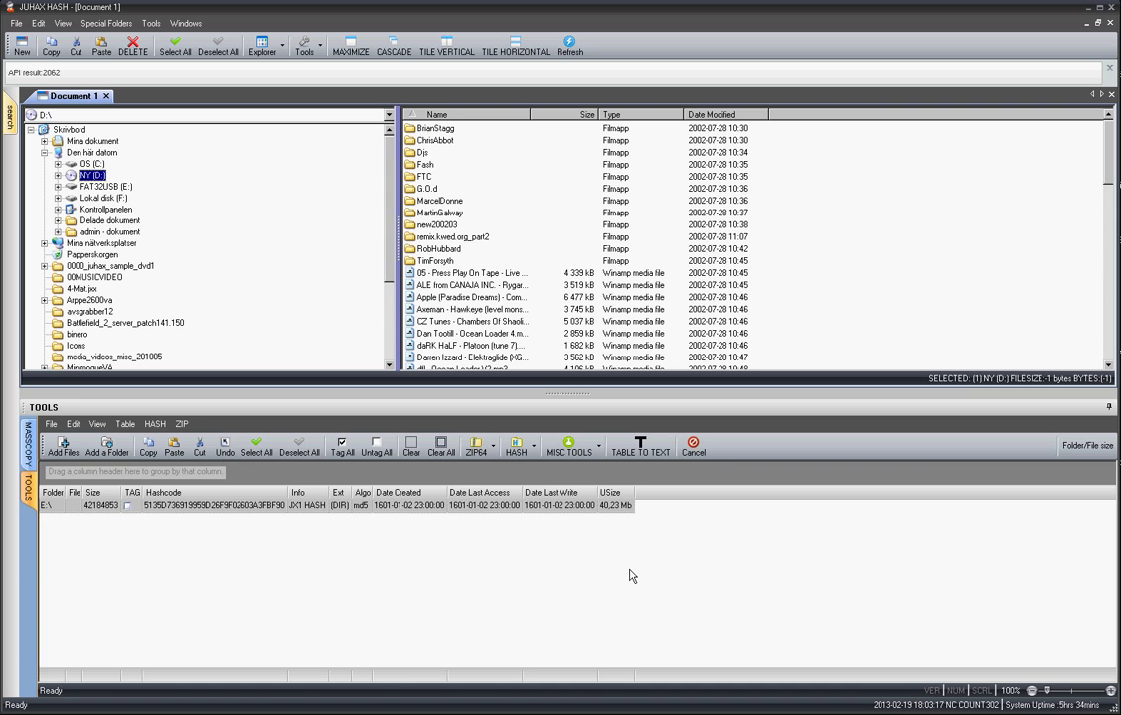